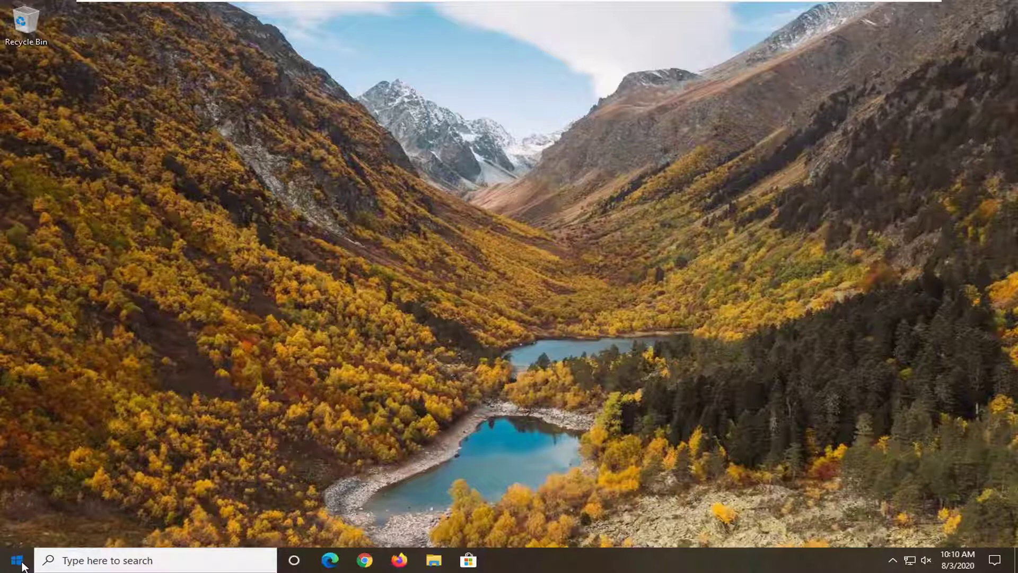
- Find File Explorer Options with a Start search for 'folder options' and enable 'Show hidden files, folders, and drives'
left_click(17, 561)
left_click(16, 562)
left_click(12, 565)
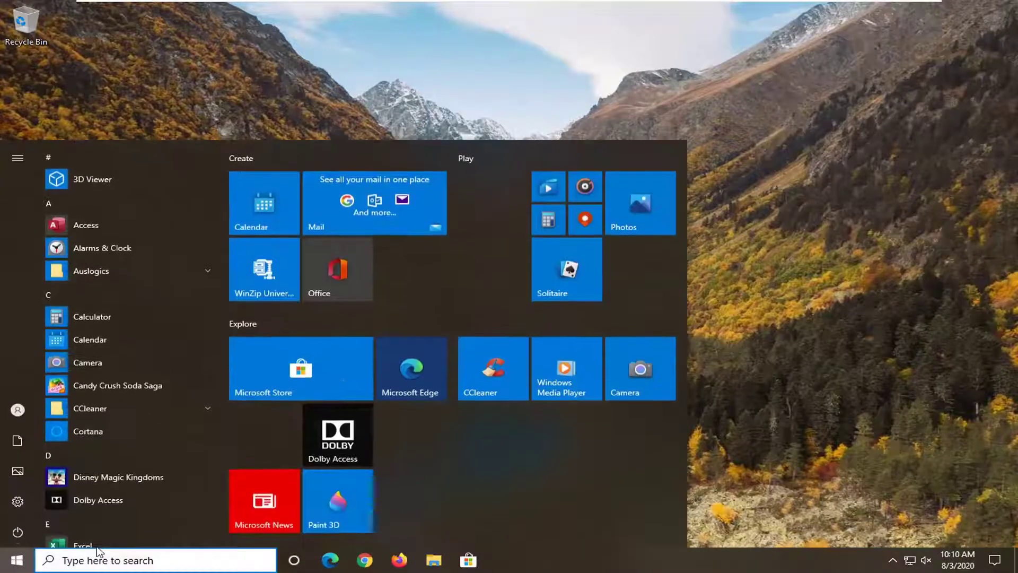
left_click(97, 553)
type("folder options")
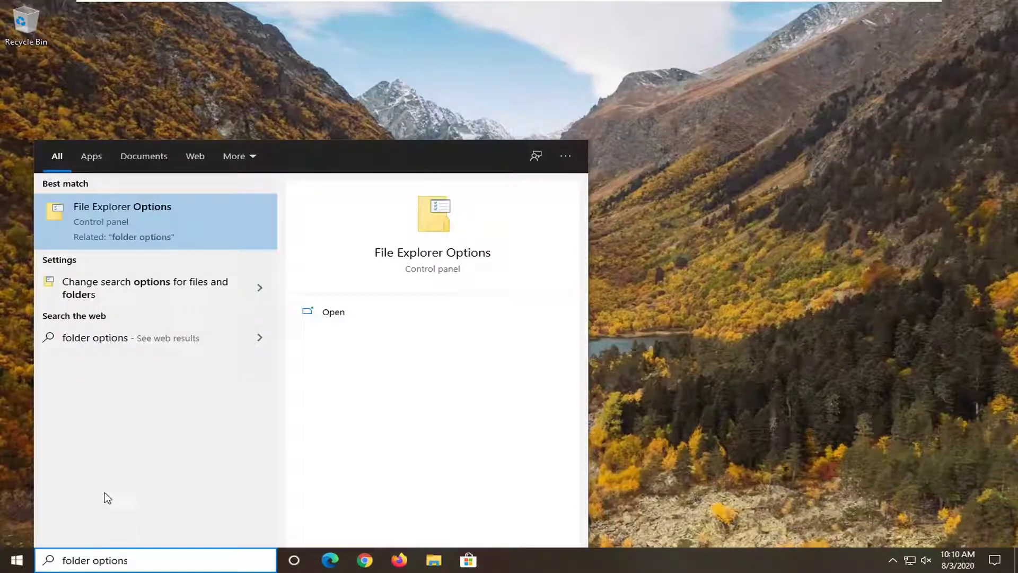
left_click(118, 215)
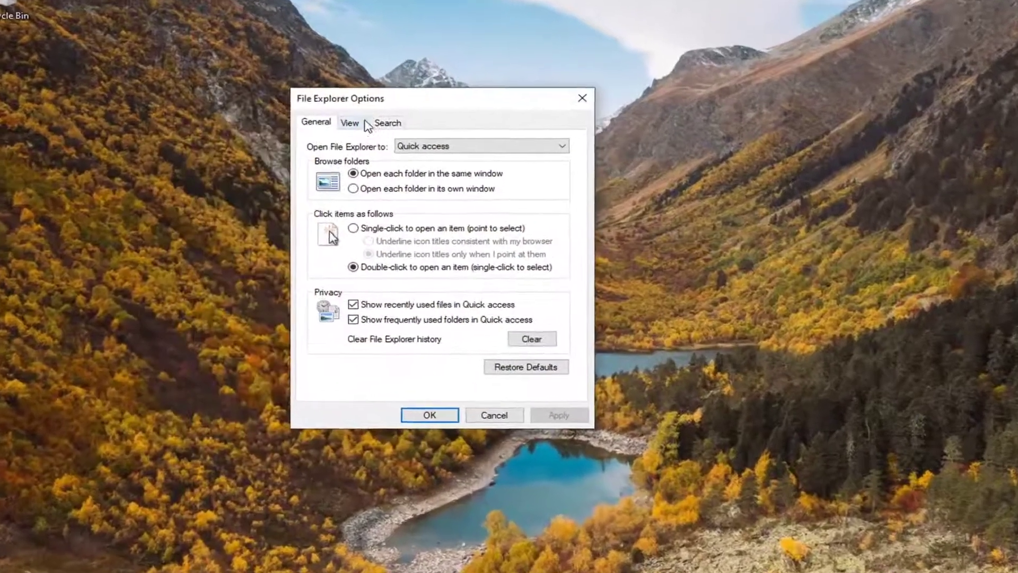
left_click(205, 164)
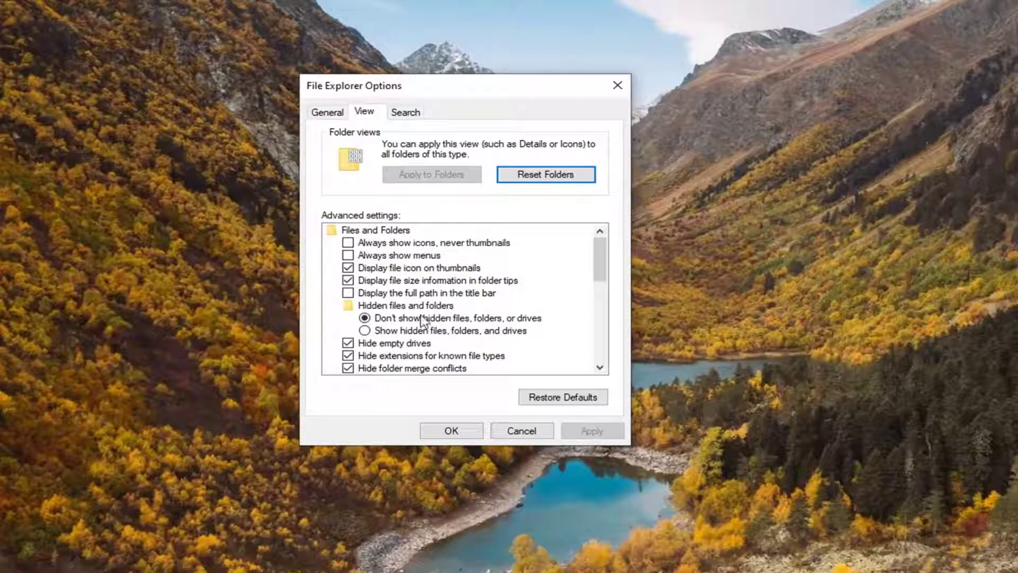
left_click(397, 333)
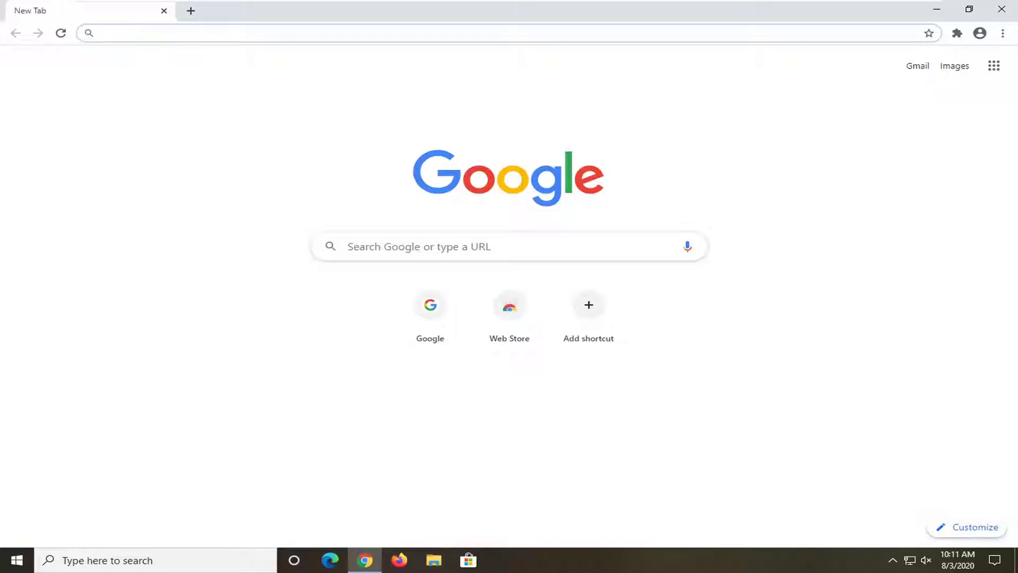
- Go to google.com and search for 'msvcp140.dll download'
left_click(151, 33)
type("google.com")
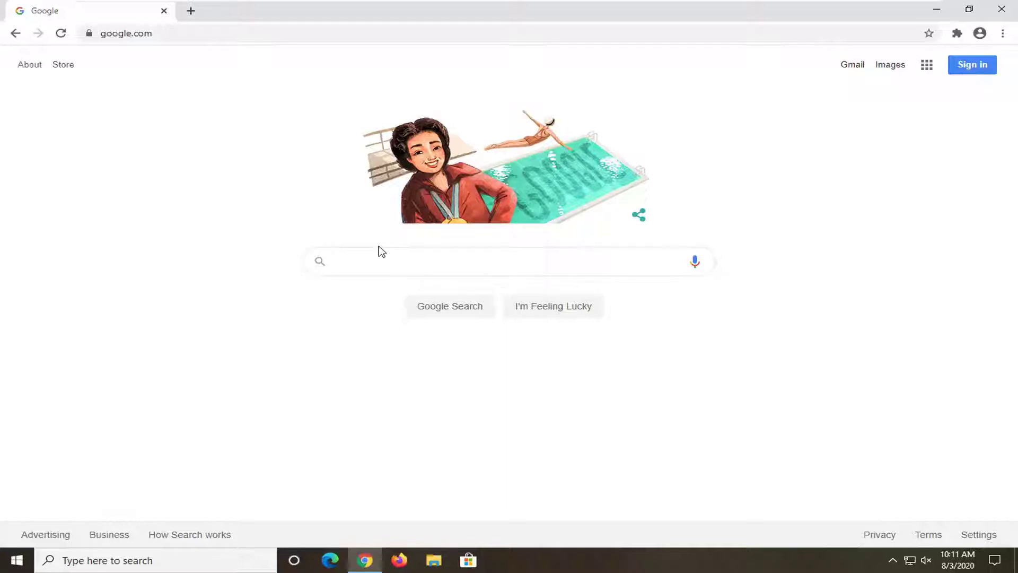
type("msv")
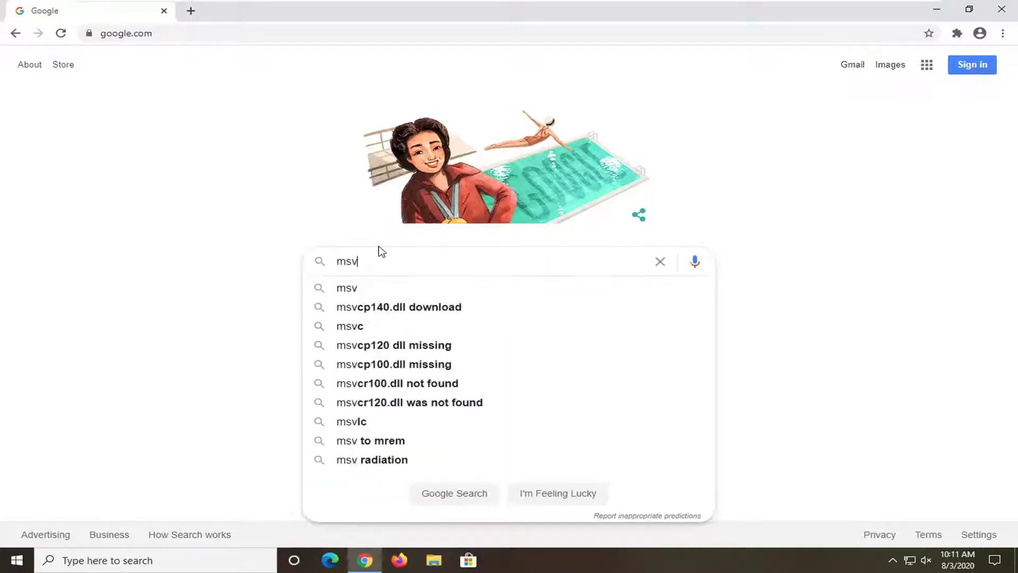
type("cp140.dll downl")
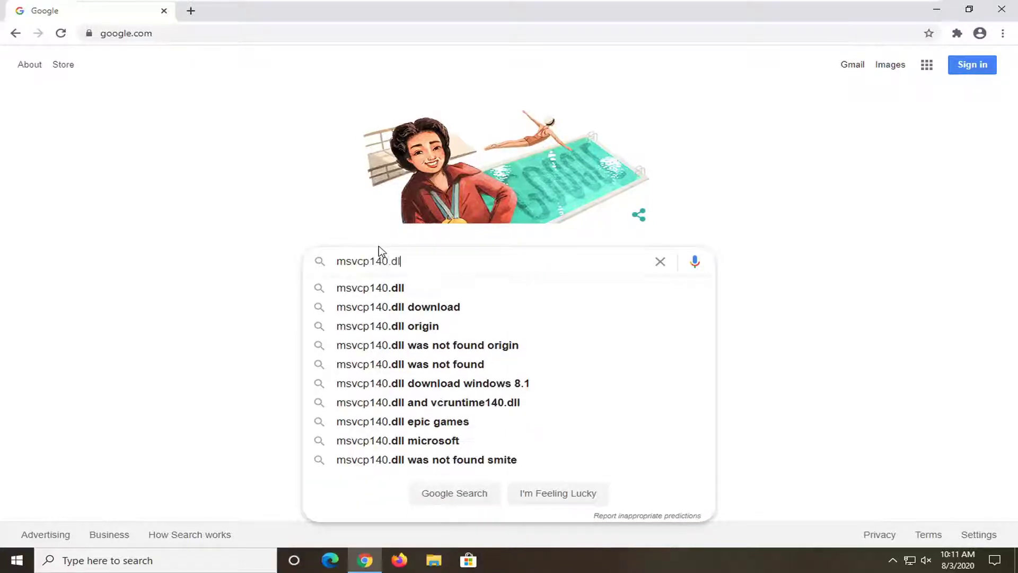
type("oad")
key("Return")
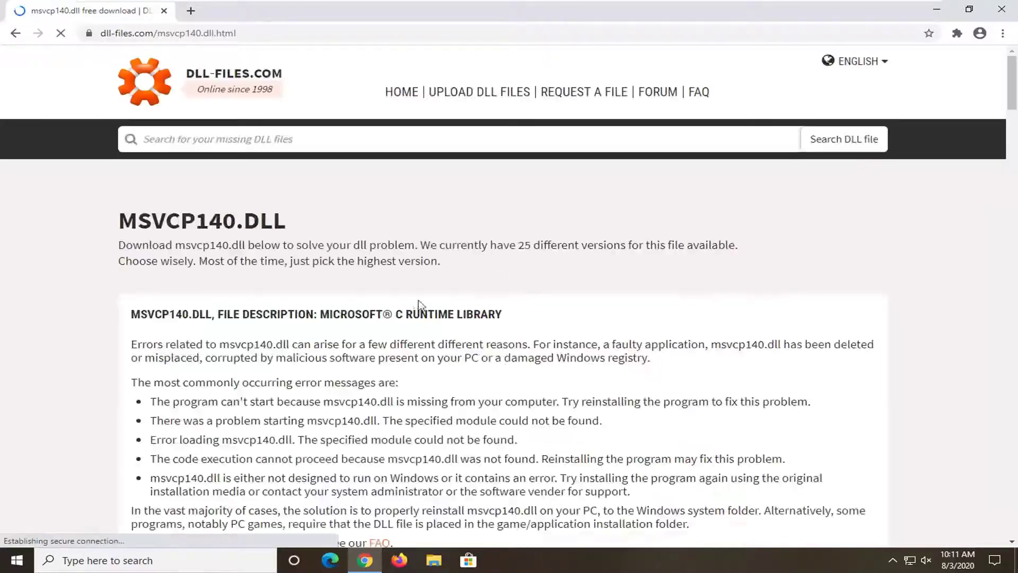
- Compare the listed versions' architectures and download the 32-bit msvcp140.dll version 14.26.28720.3
scroll(370, 305, "down", 2)
scroll(369, 308, "down", 11)
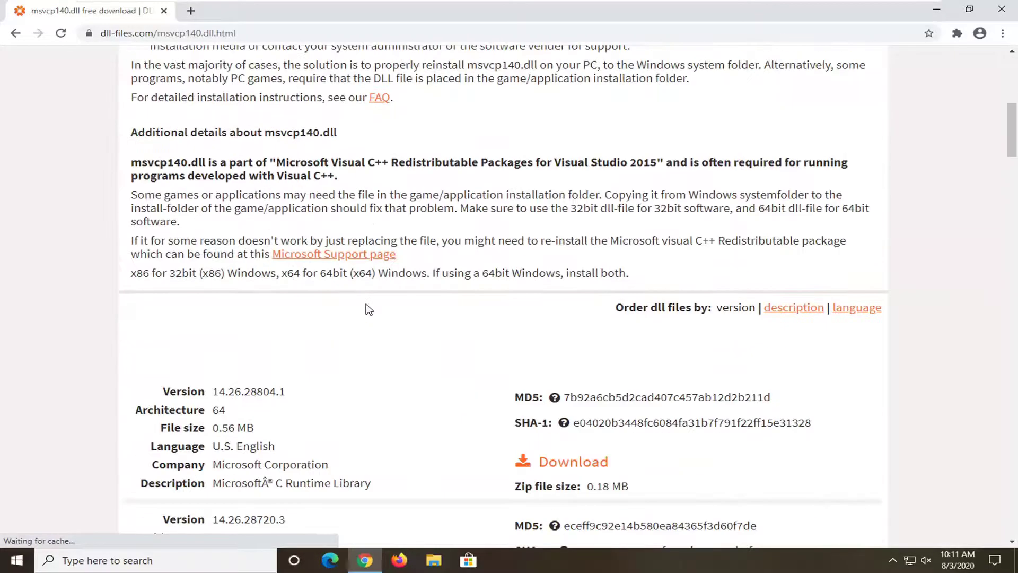
scroll(366, 307, "up", 2)
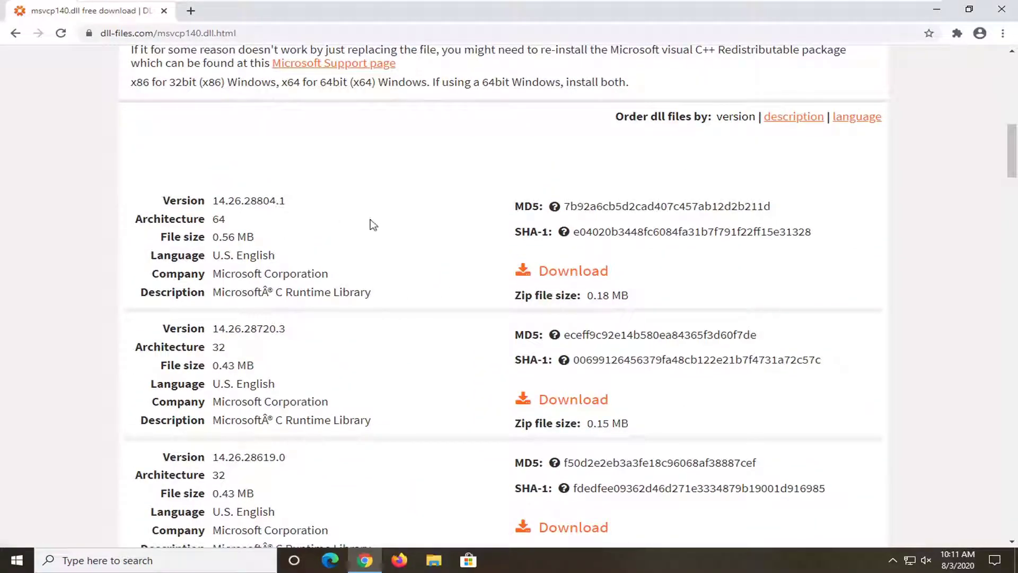
scroll(362, 245, "down", 1)
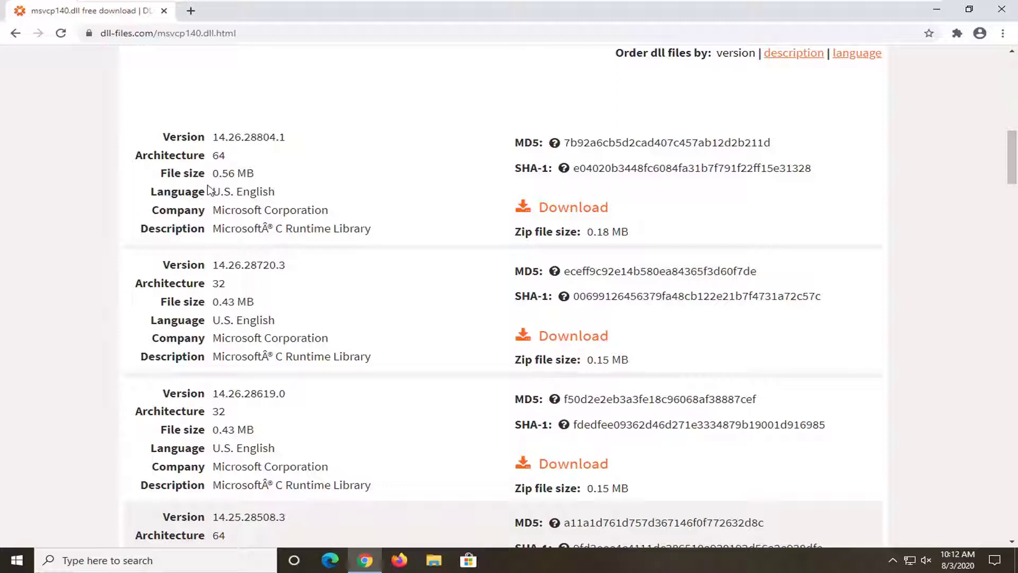
left_click_drag(227, 155, 212, 156)
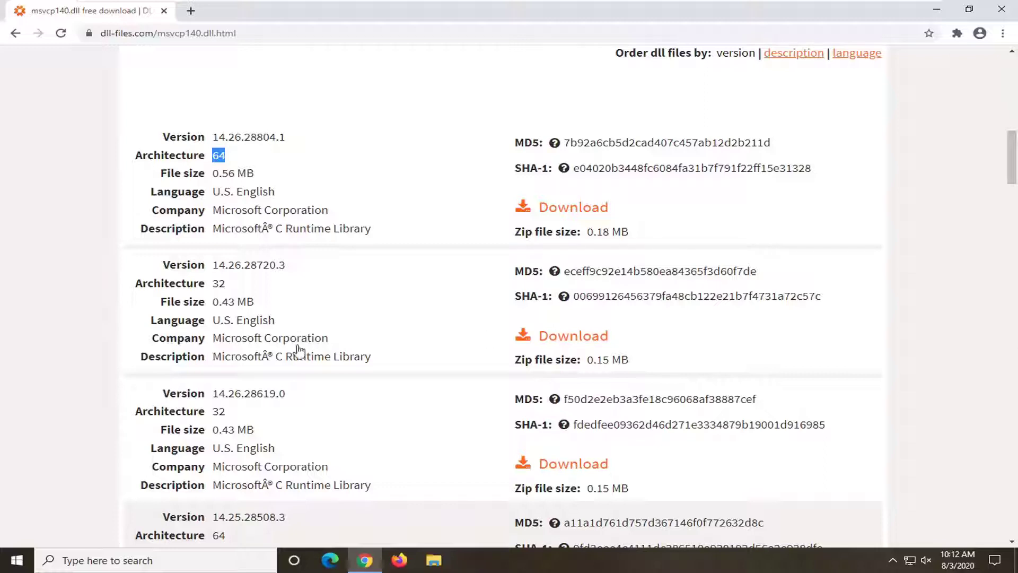
left_click(233, 158)
double_click(218, 161)
left_click(238, 286)
double_click(219, 284)
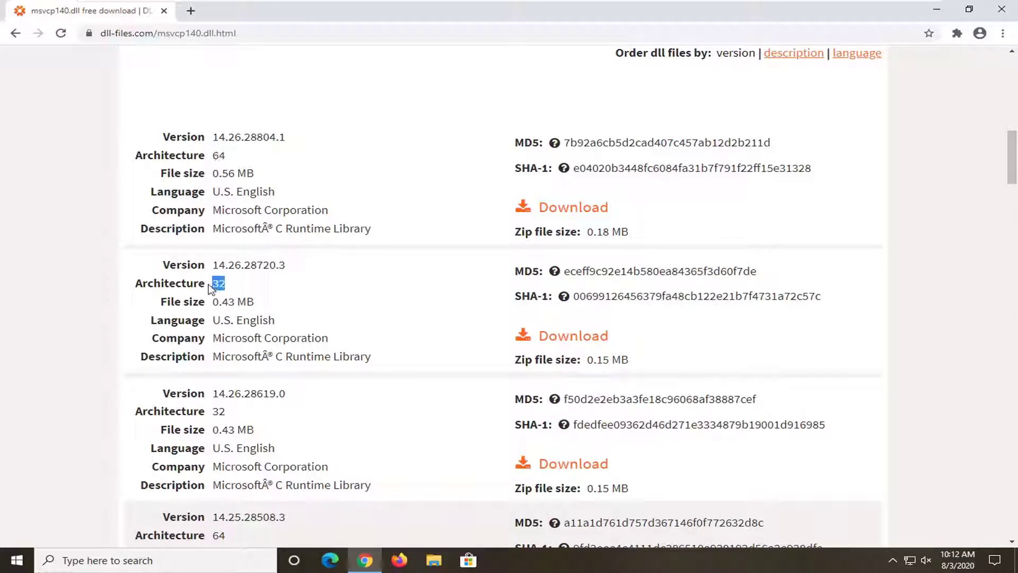
left_click(581, 338)
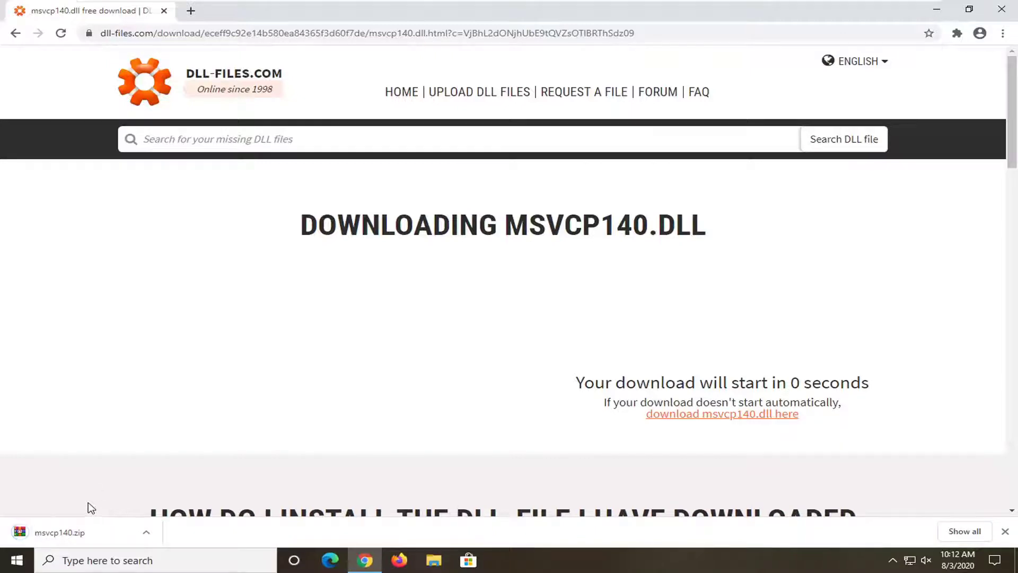
- Show msvcp140.zip in its Downloads folder and open the archive
left_click(146, 533)
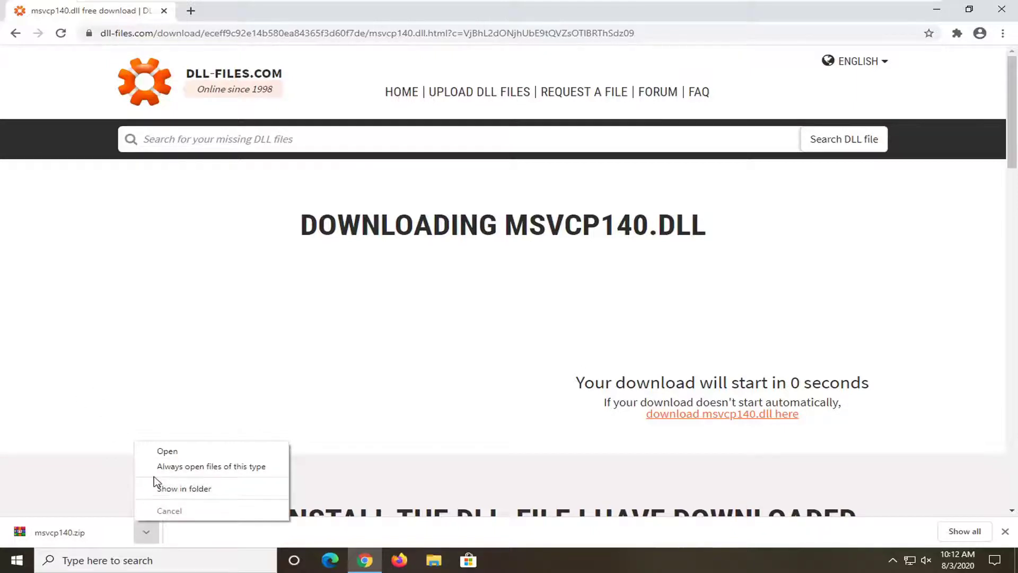
left_click(188, 488)
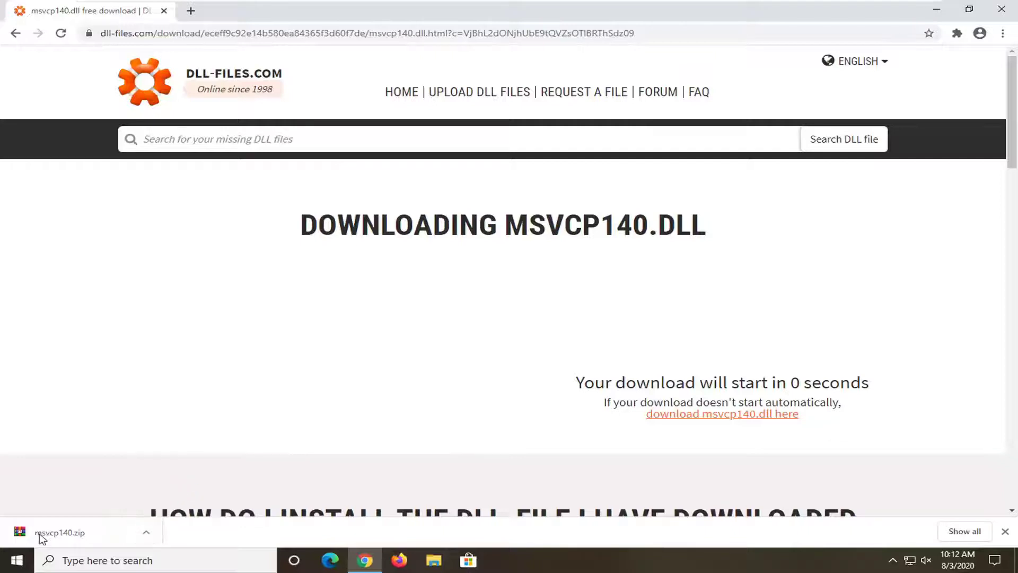
left_click(74, 536)
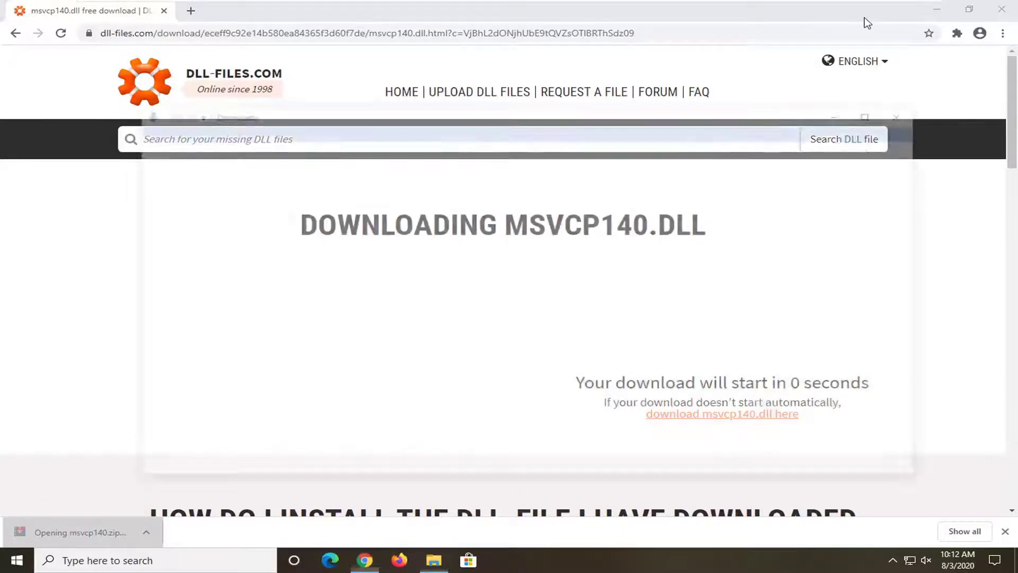
- Drag msvcp140.dll from the WinRAR archive onto the desktop, then close WinRAR and the Downloads window
left_click(936, 9)
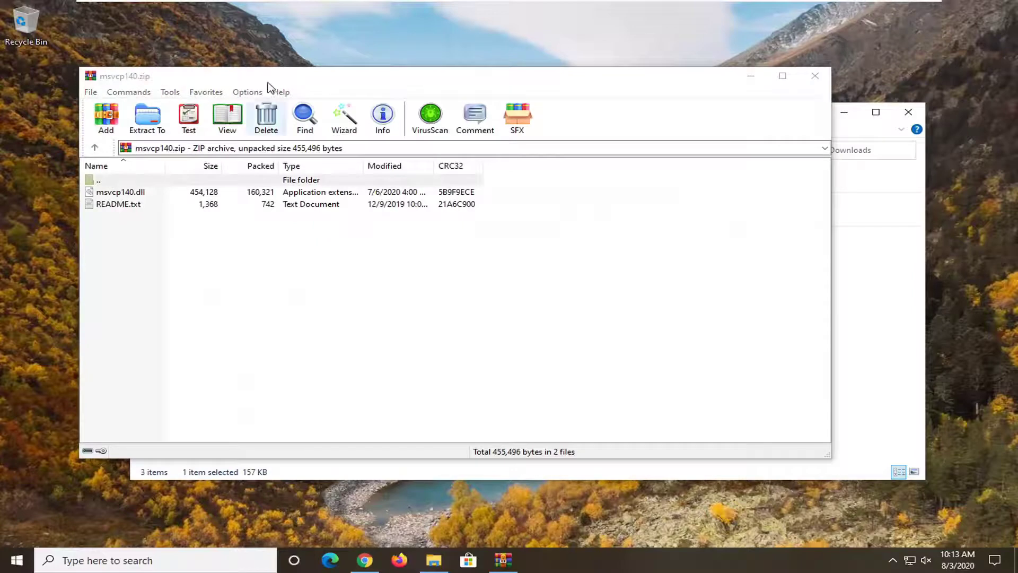
left_click(301, 203)
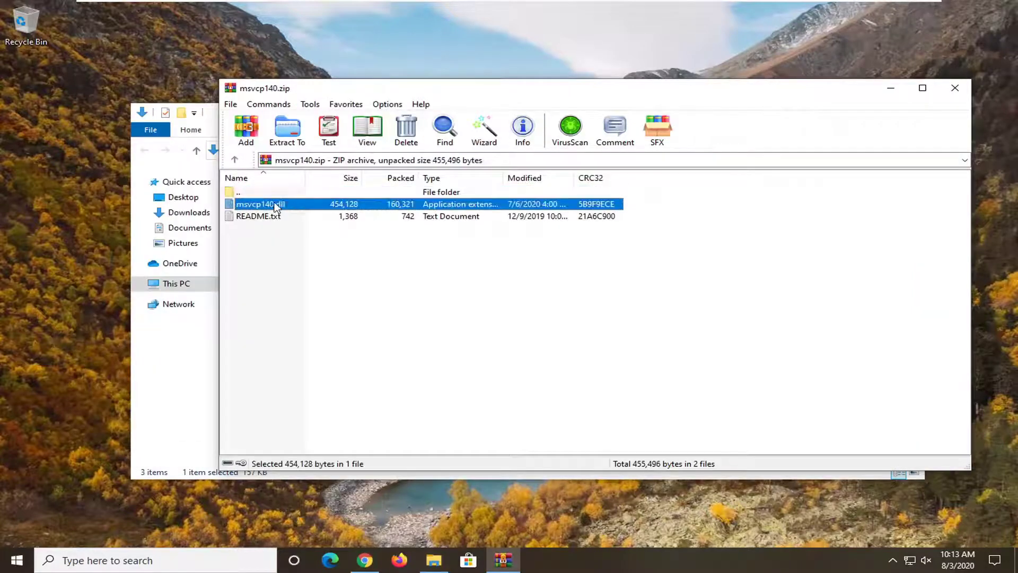
left_click_drag(76, 142, 77, 144)
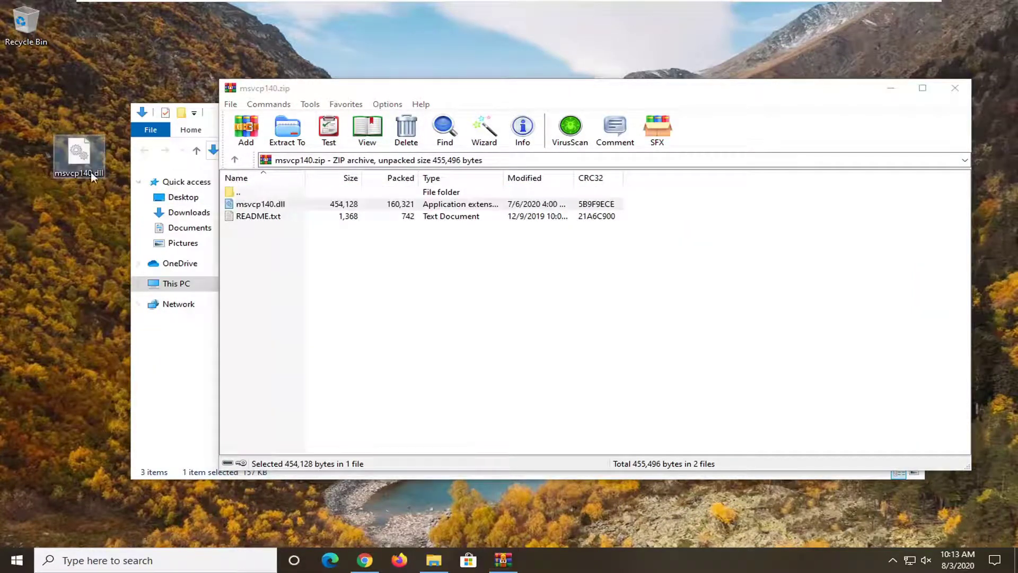
left_click(955, 87)
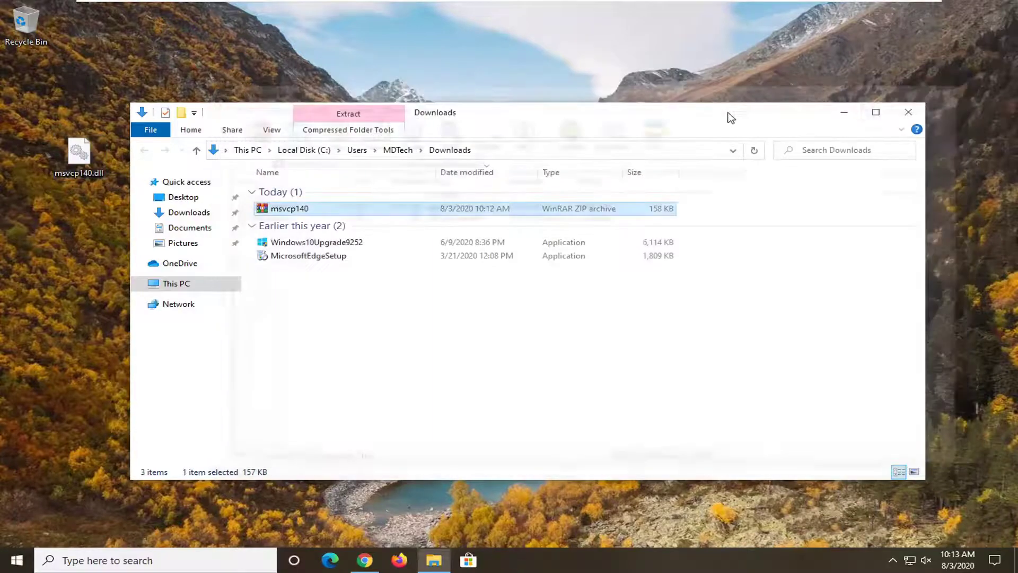
left_click(909, 111)
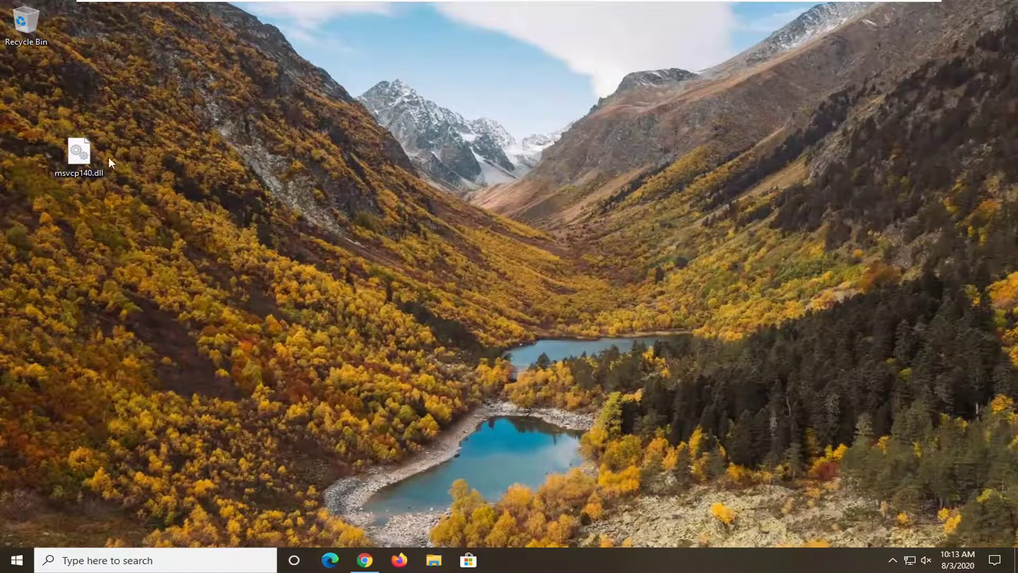
- Open a new File Explorer window and go through This PC into Local Disk (C:)
left_click(211, 280)
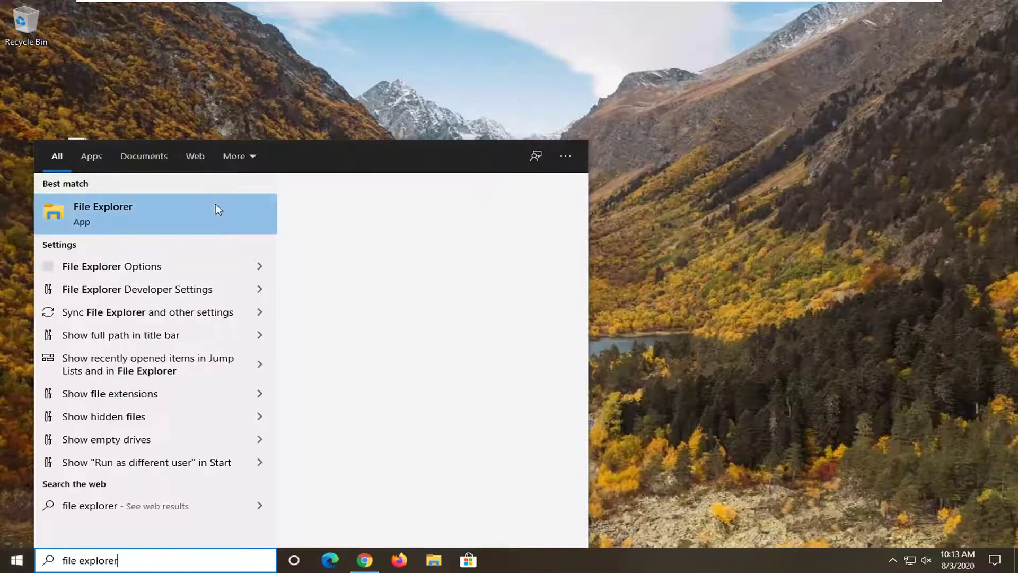
left_click(424, 233)
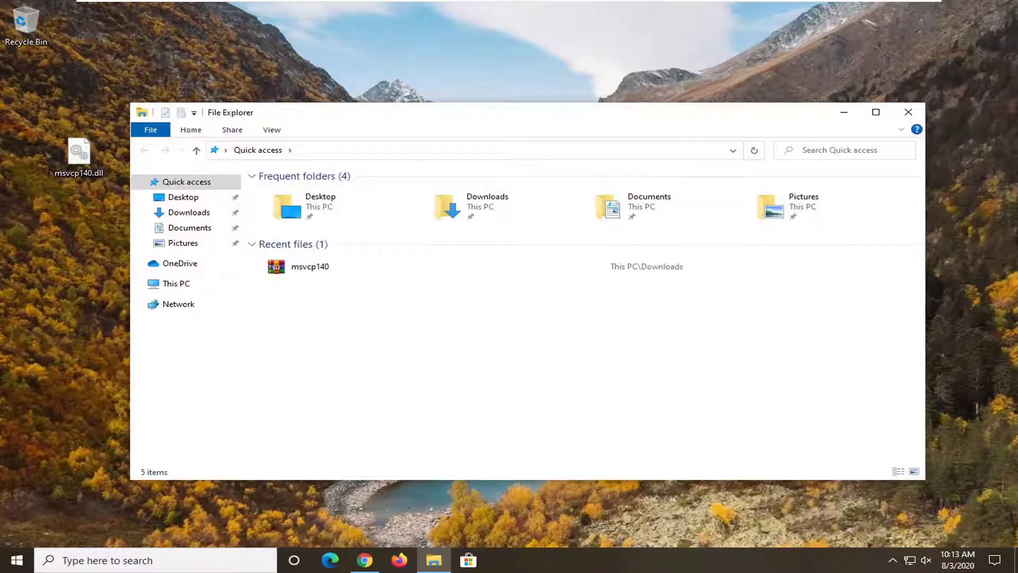
left_click(183, 288)
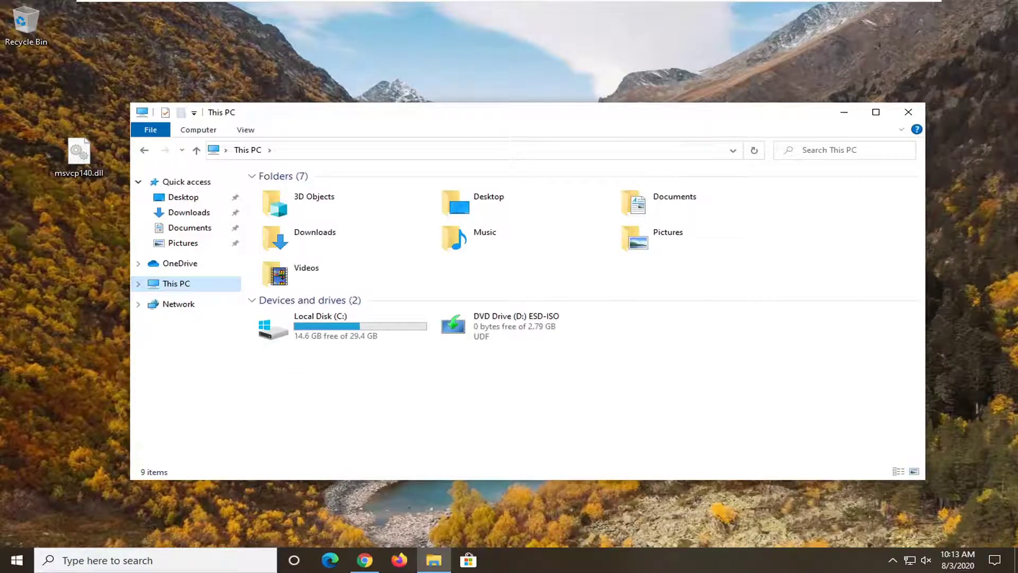
double_click(295, 328)
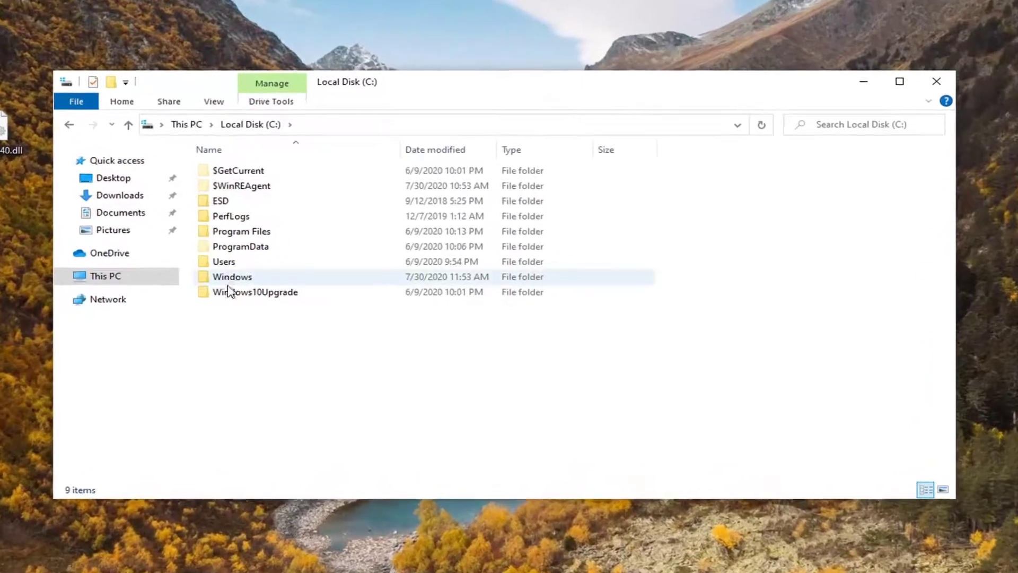
- Open C:\Windows and pick out the System32 folder
left_click(281, 286)
double_click(227, 280)
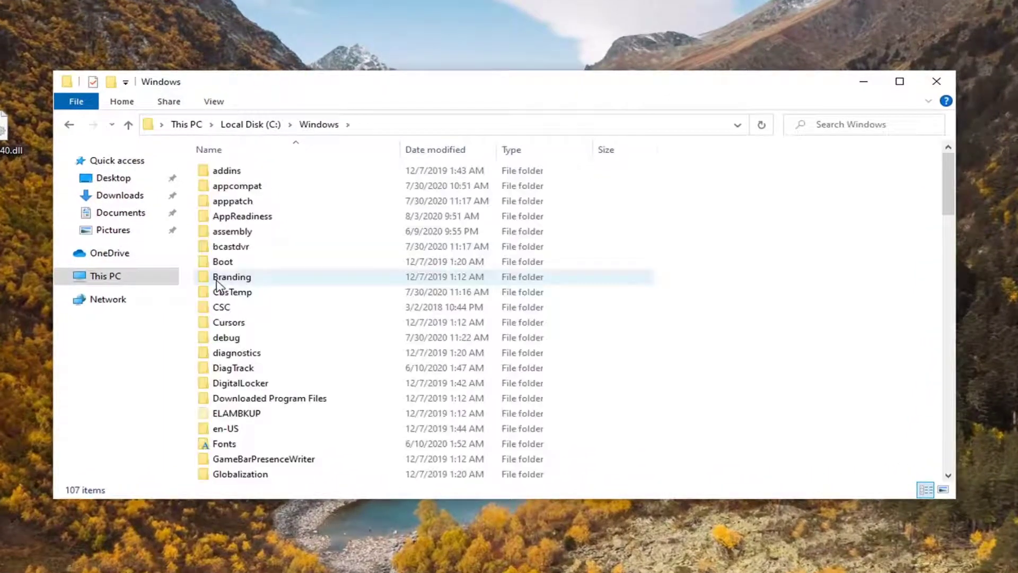
left_click_drag(943, 180, 959, 298)
scroll(303, 409, "down", 2)
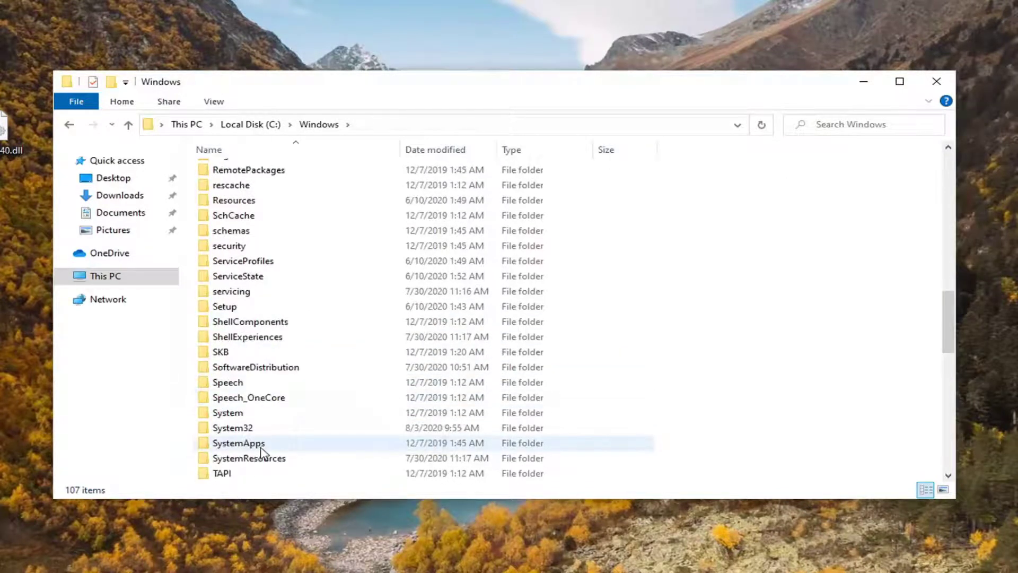
left_click(234, 428)
- Move msvcp140.dll from the desktop into System32, replacing the existing file with administrator permission
left_click(2, 136)
left_click_drag(2, 135, 239, 429)
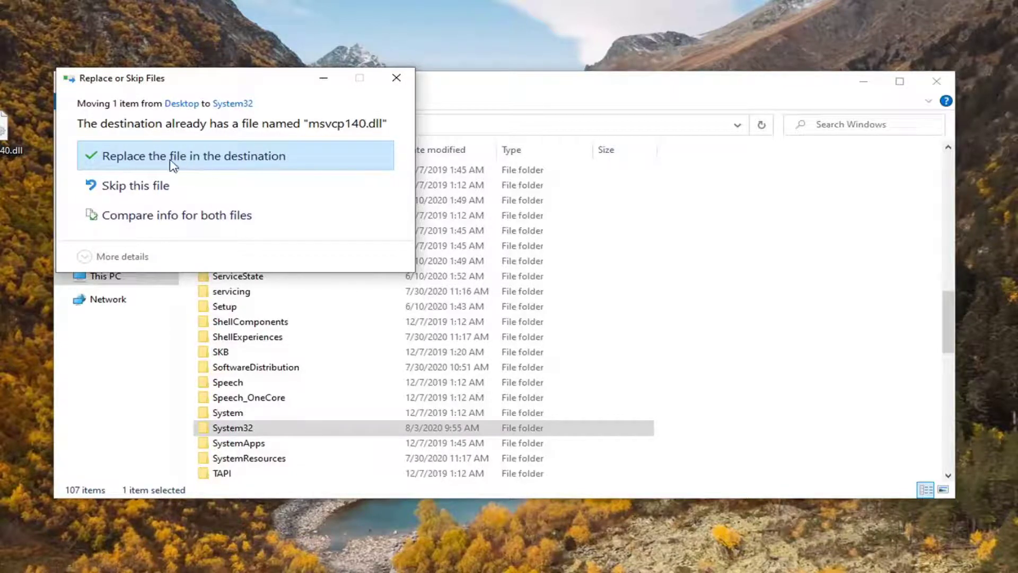
left_click(243, 164)
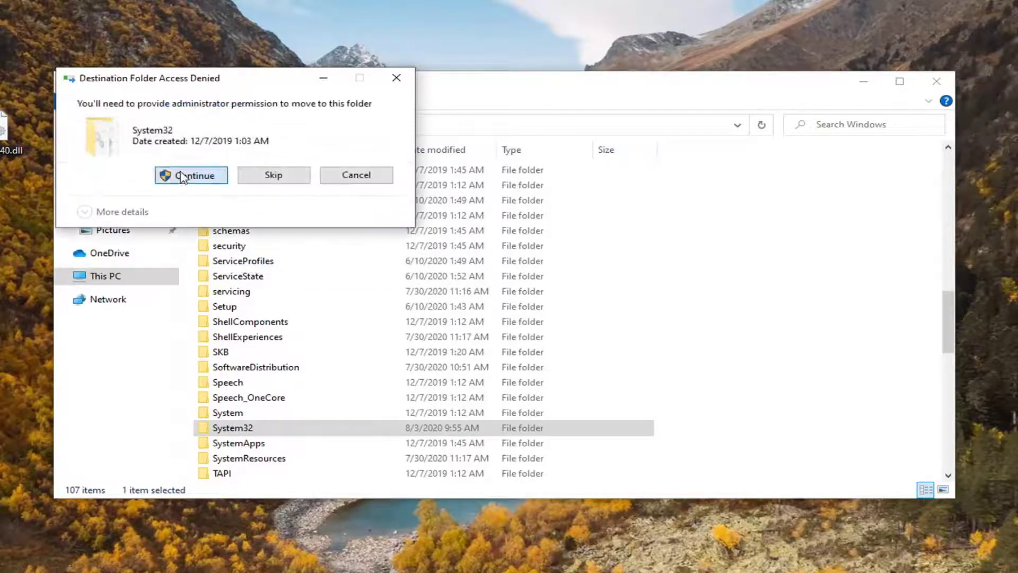
left_click(183, 177)
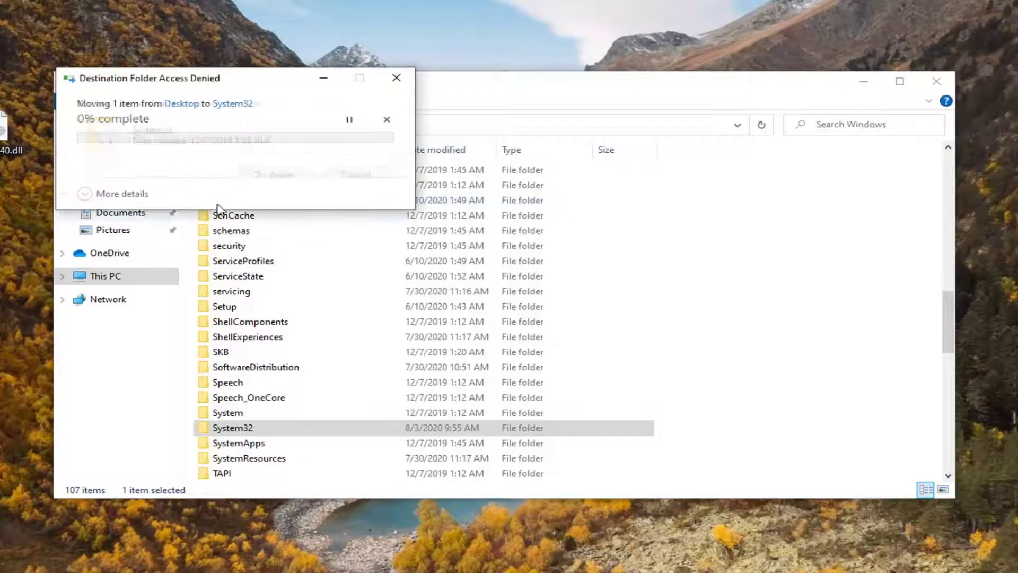
left_click(275, 179)
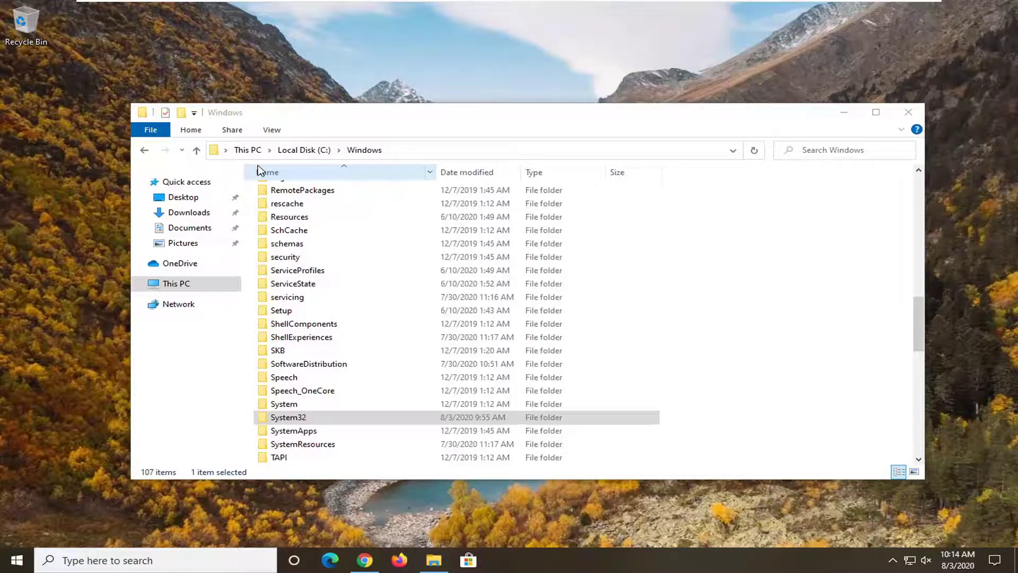
- Turn off Hidden items in the Windows folder's View options
left_click(274, 132)
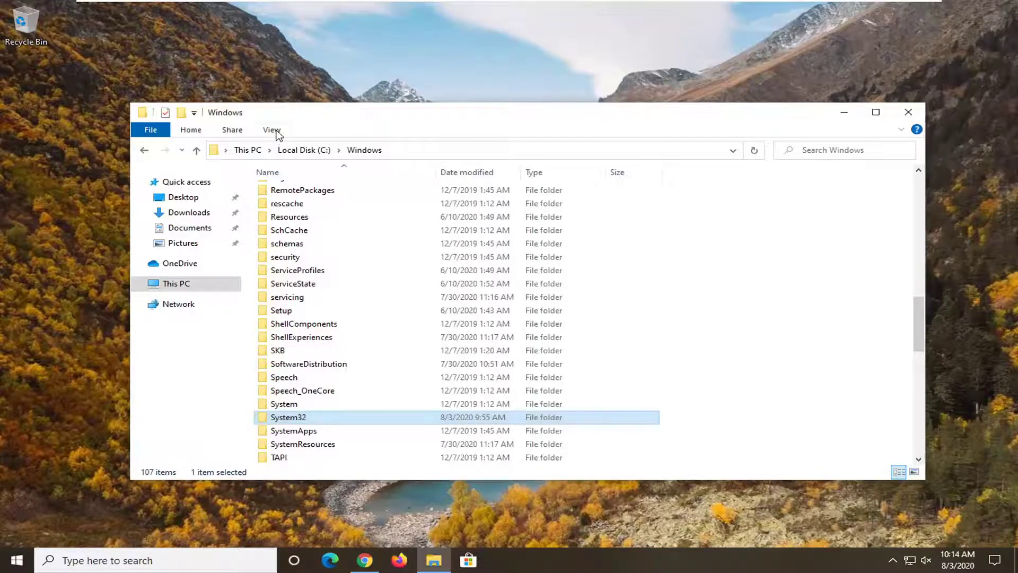
left_click(272, 130)
left_click(679, 178)
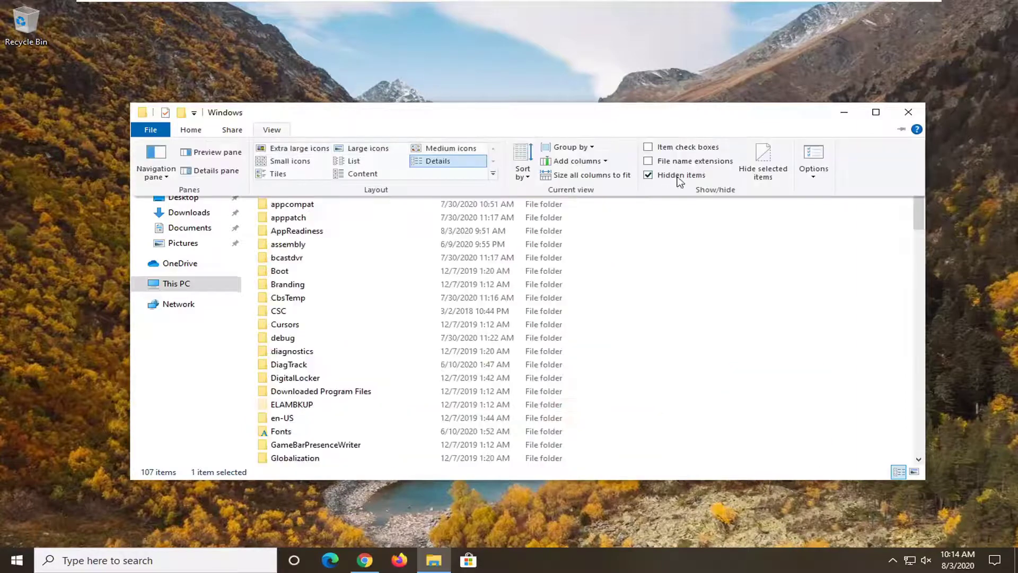
left_click(649, 177)
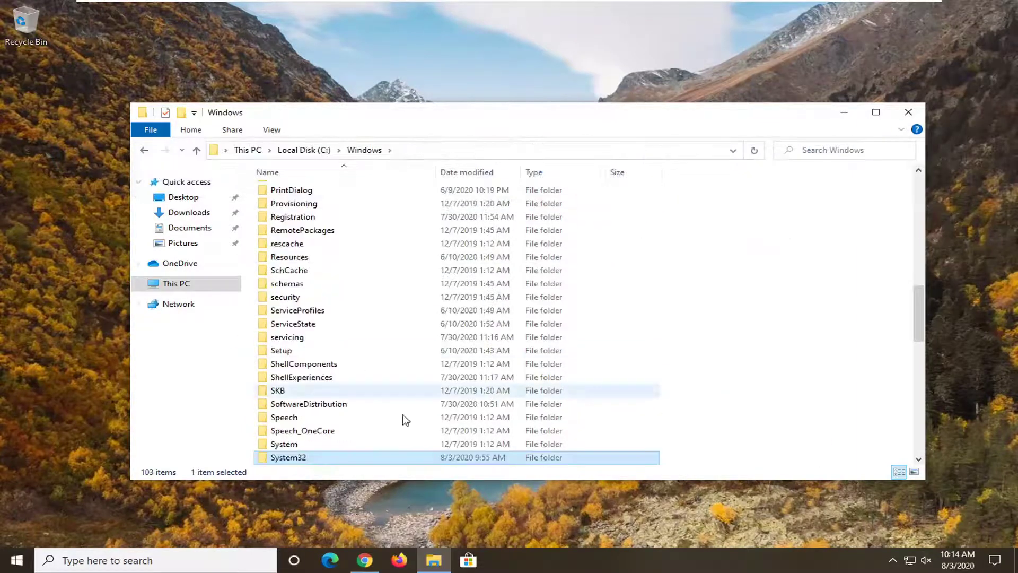
- Check the Windows folder's 103 listed items, then close File Explorer
scroll(551, 345, "up", 5)
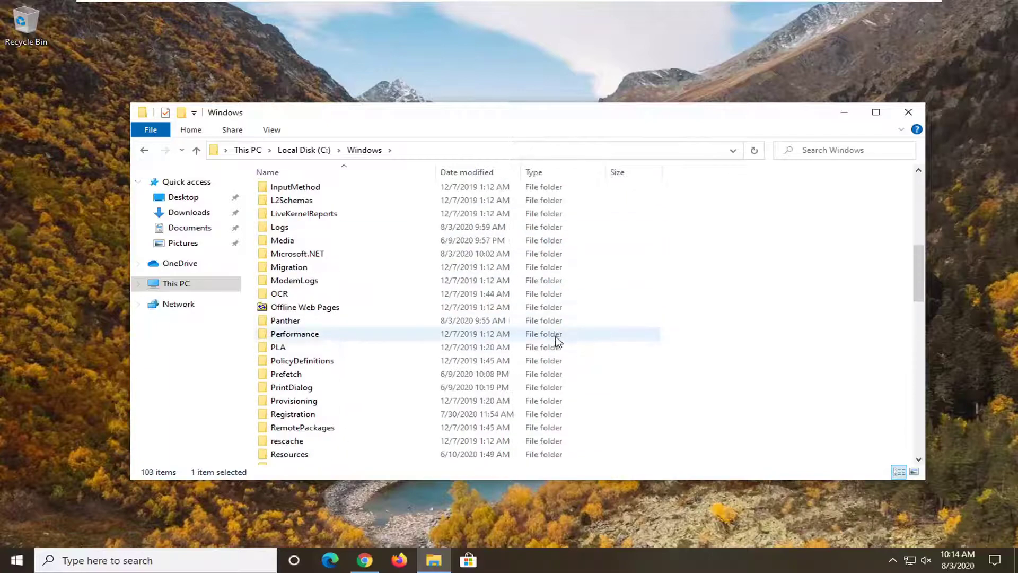
scroll(552, 346, "up", 8)
scroll(387, 334, "down", 20)
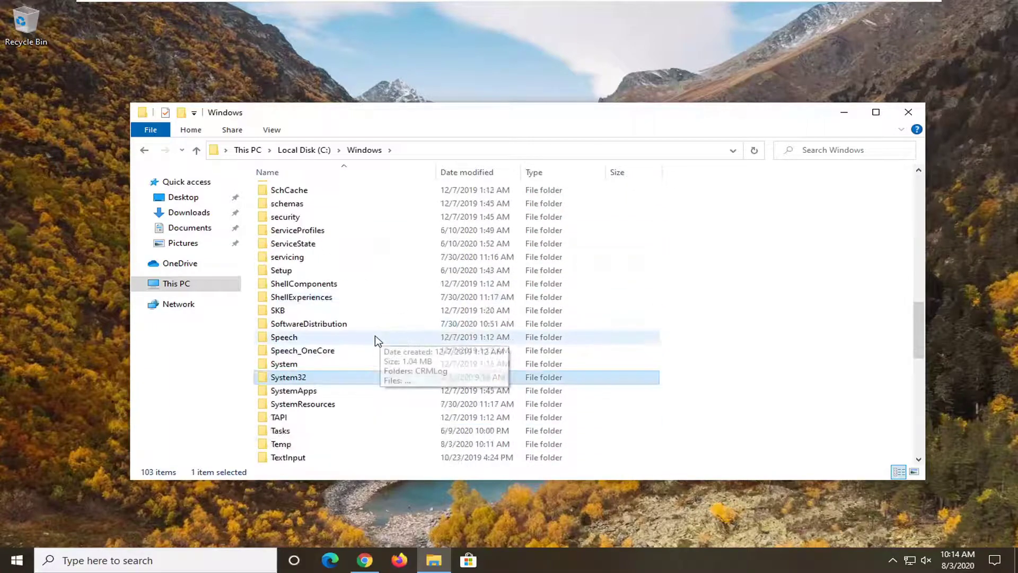
scroll(371, 340, "down", 7)
scroll(342, 342, "up", 13)
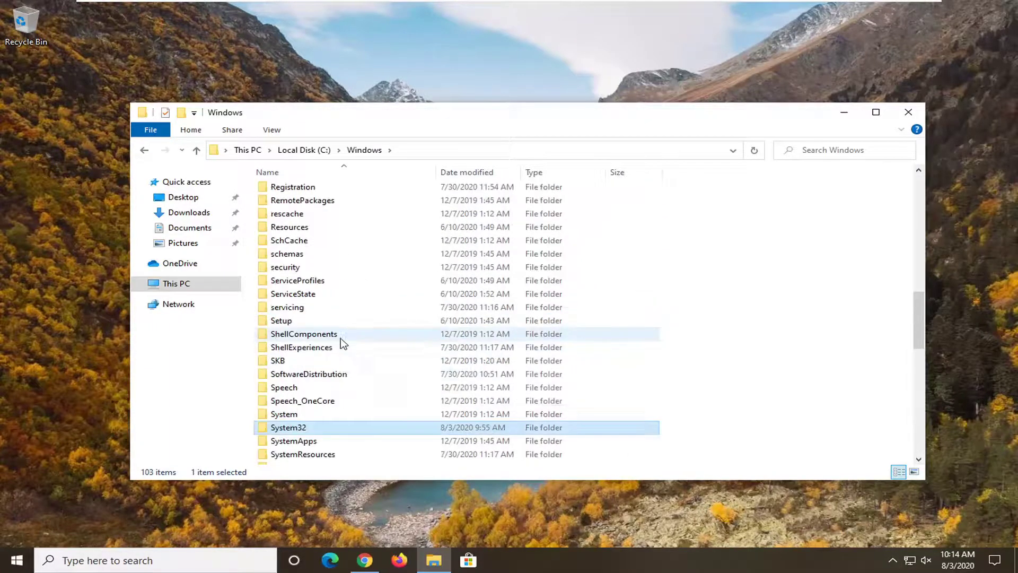
scroll(342, 341, "up", 15)
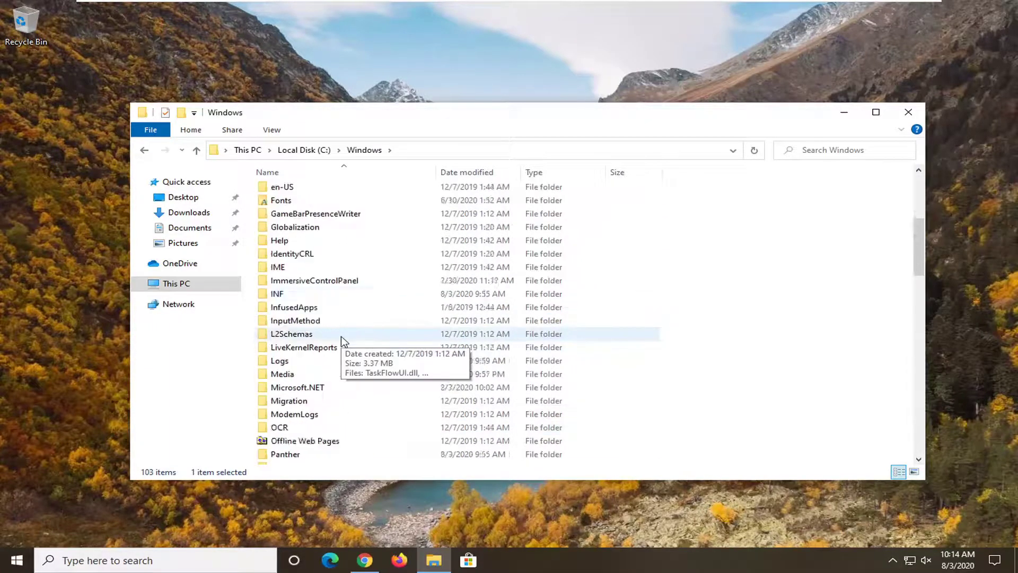
left_click(910, 115)
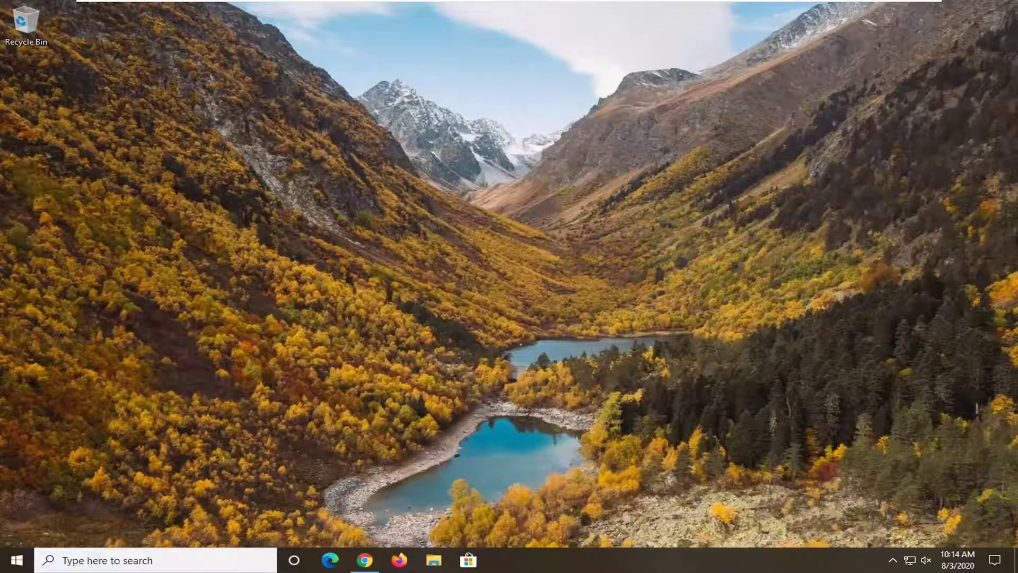